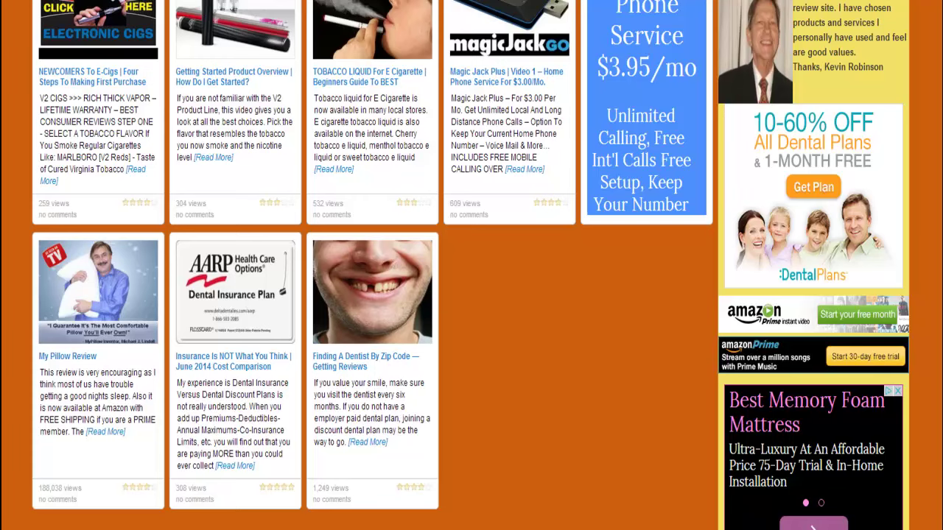
Browse the Prime Video free-trial offer's featured titles, then close it to return to the review site
left_click(841, 315)
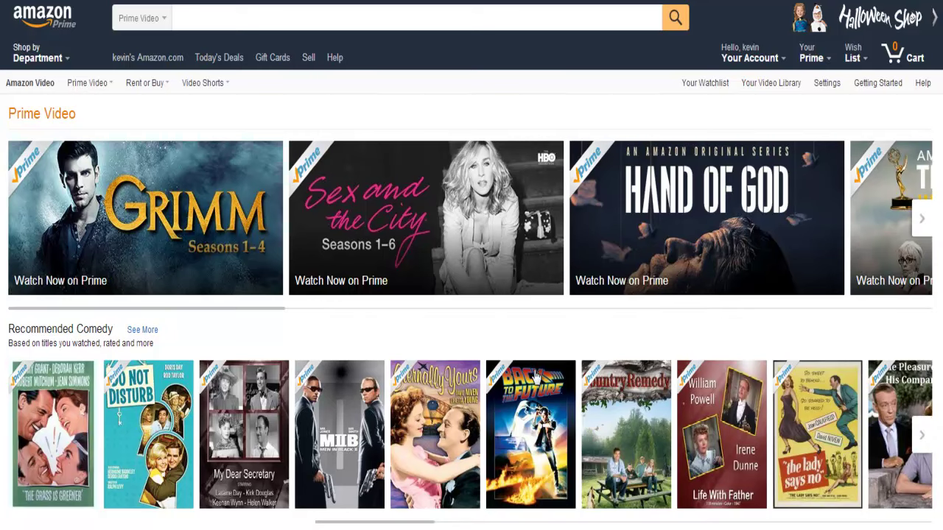
mouse_move(438, 397)
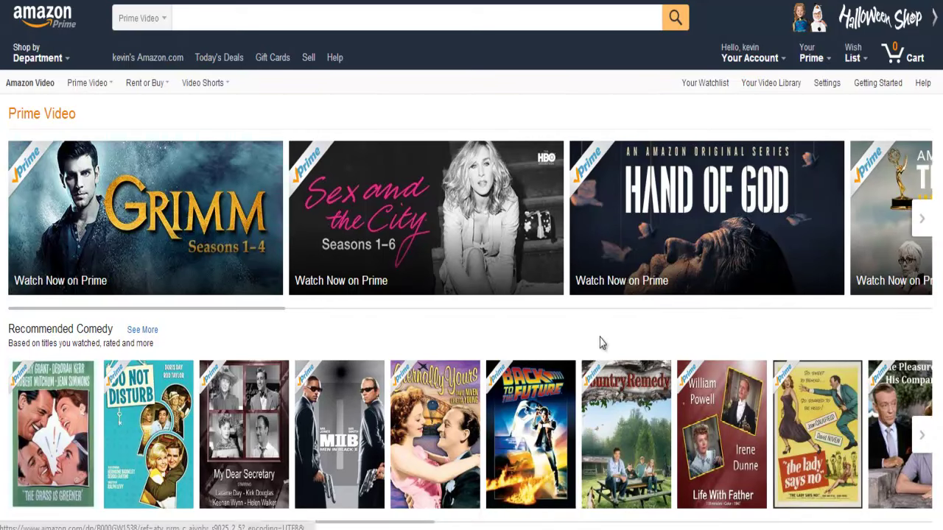
left_click(920, 219)
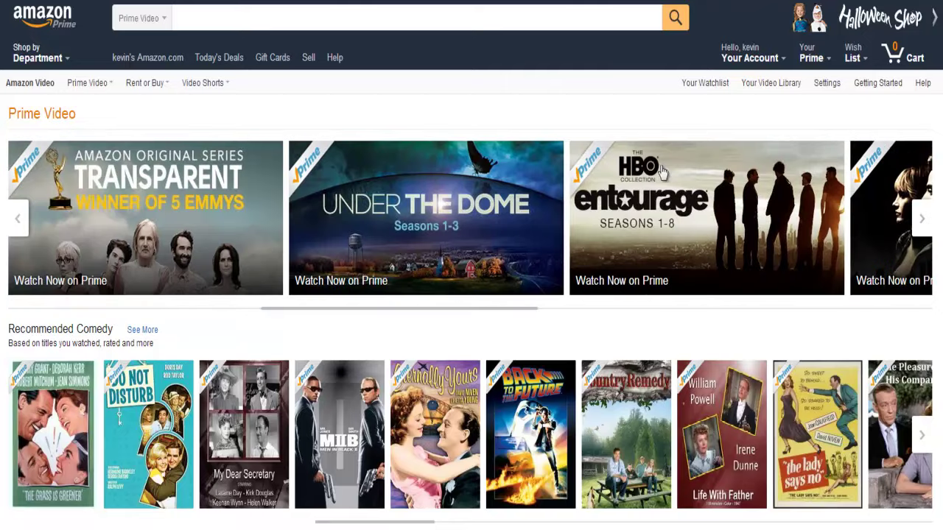
key("ctrl+w")
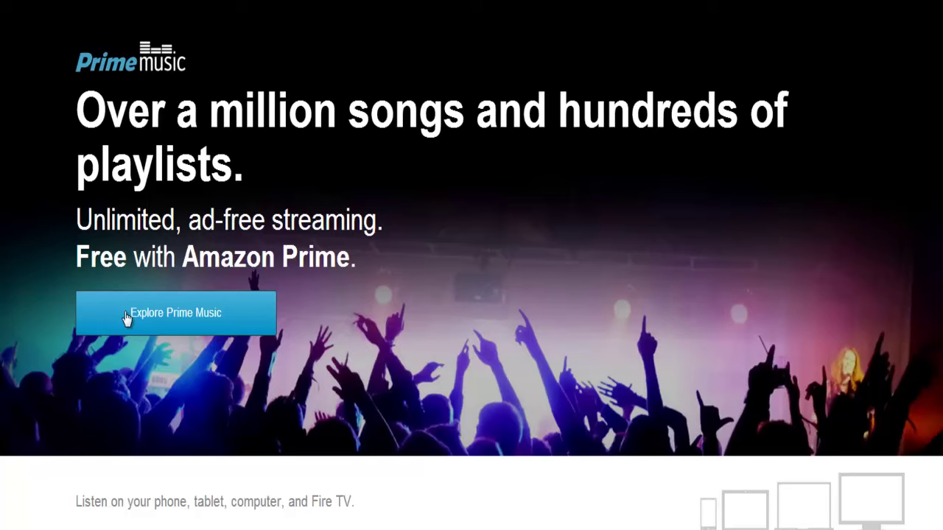
Explore the Prime Music store, page through its featured slides, and open Popular Artists
left_click(170, 313)
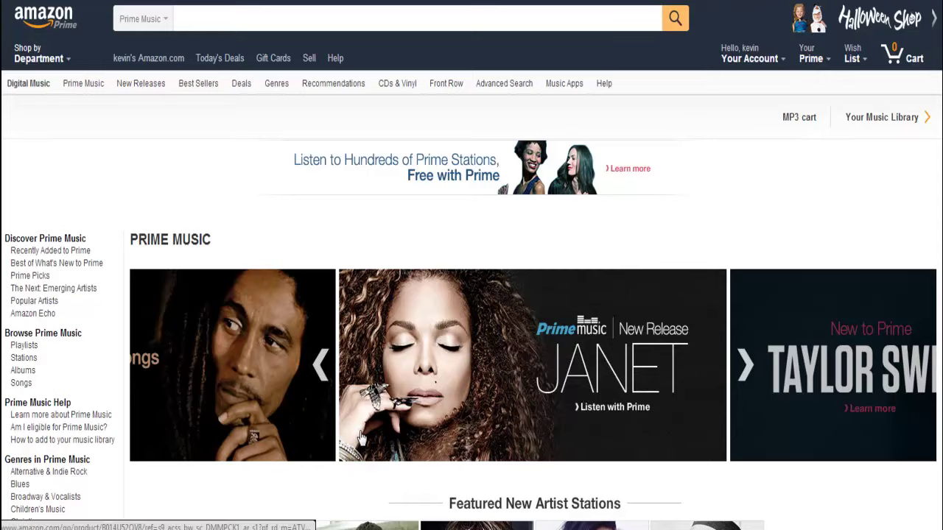
scroll(346, 433, "down", 1)
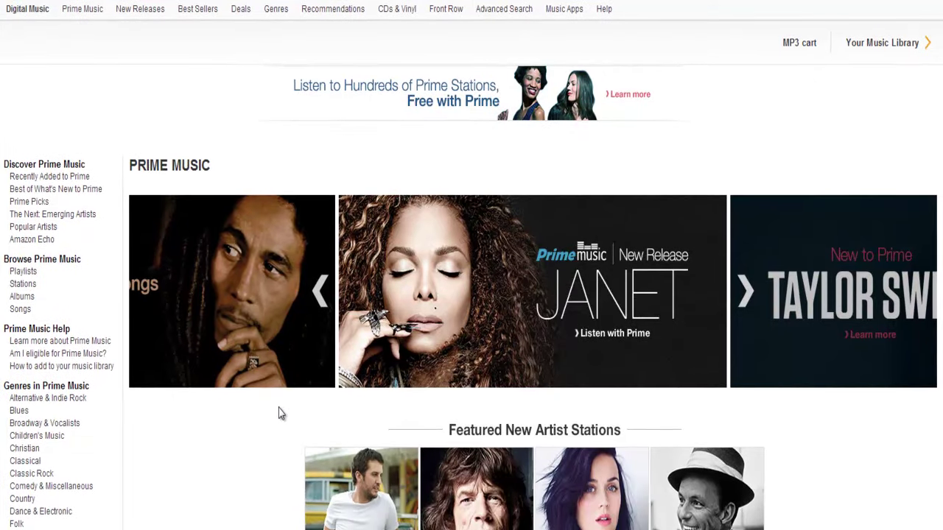
scroll(279, 412, "down", 1)
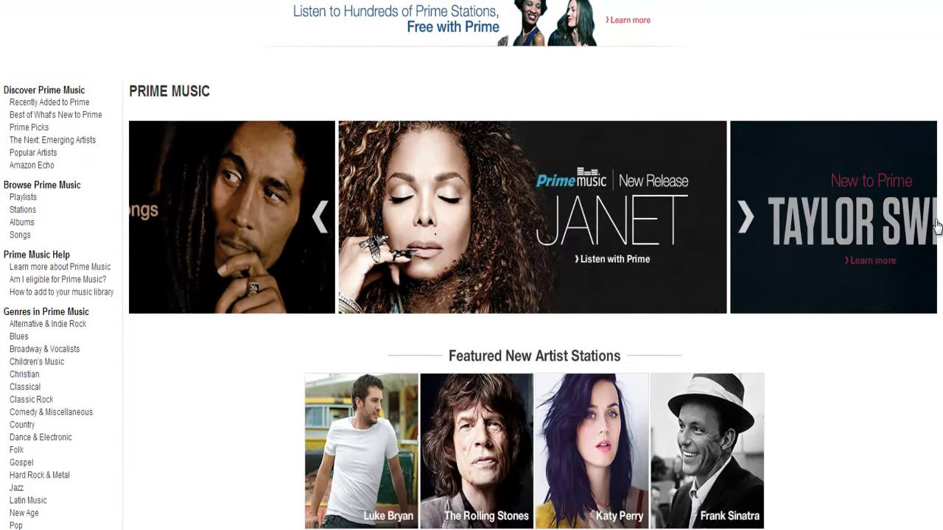
left_click(757, 220)
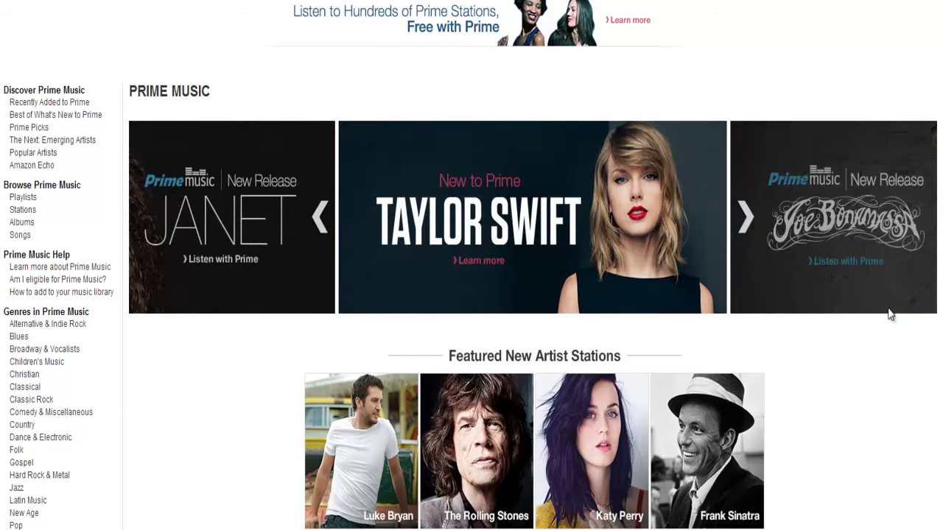
scroll(888, 303, "down", 1)
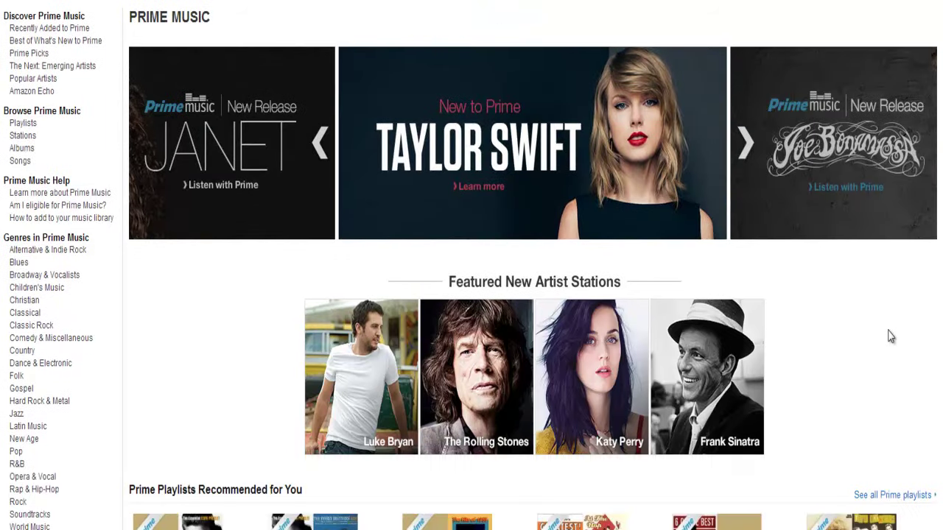
scroll(890, 336, "down", 2)
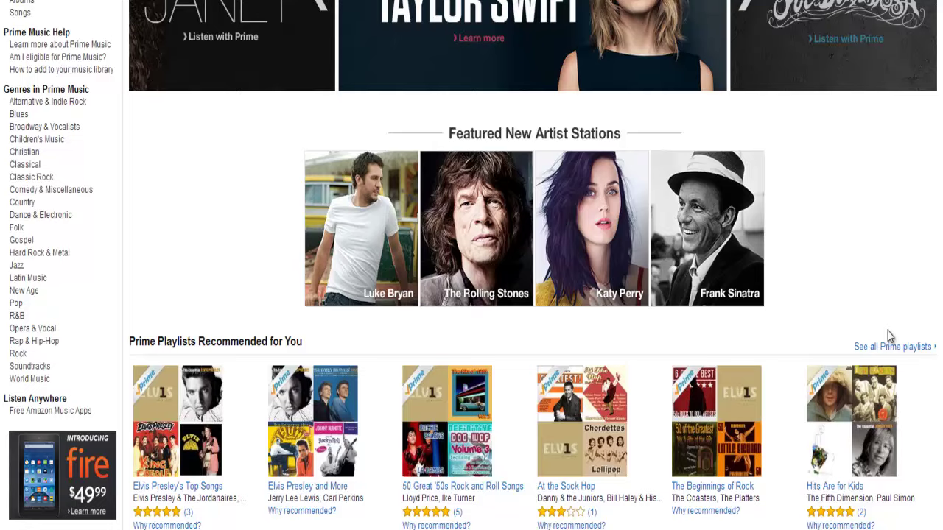
scroll(887, 332, "up", 3)
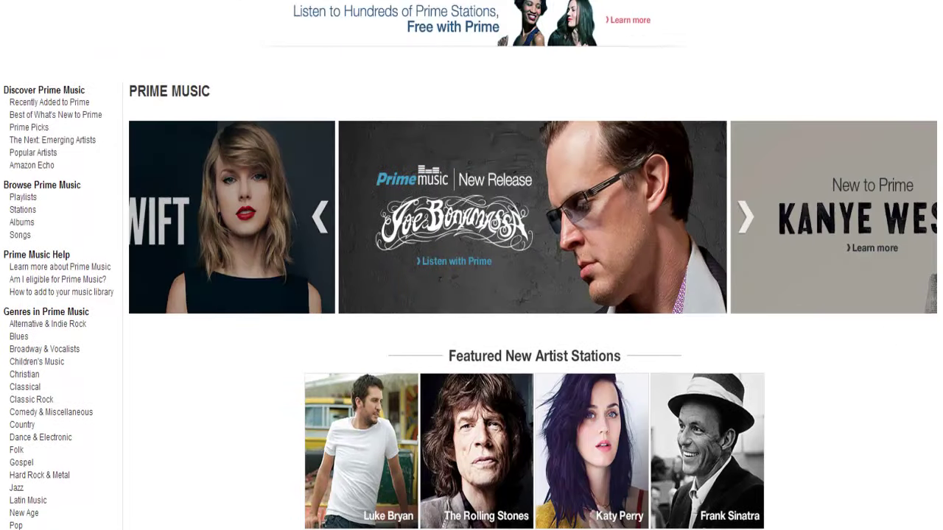
left_click(44, 155)
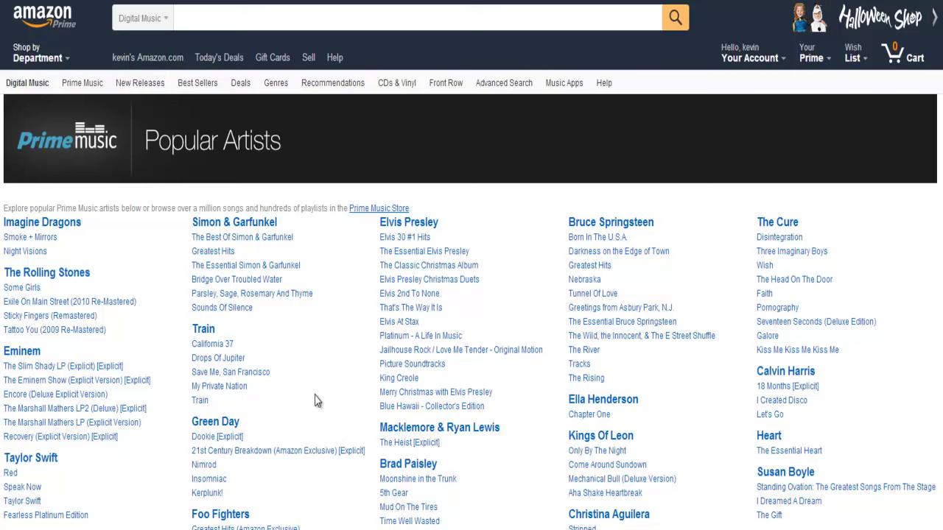
Scroll down the Popular Artists list to Linkin Park, Pearl Jam, John Legend and Miley Cyrus
scroll(314, 400, "down", 1)
scroll(314, 400, "down", 2)
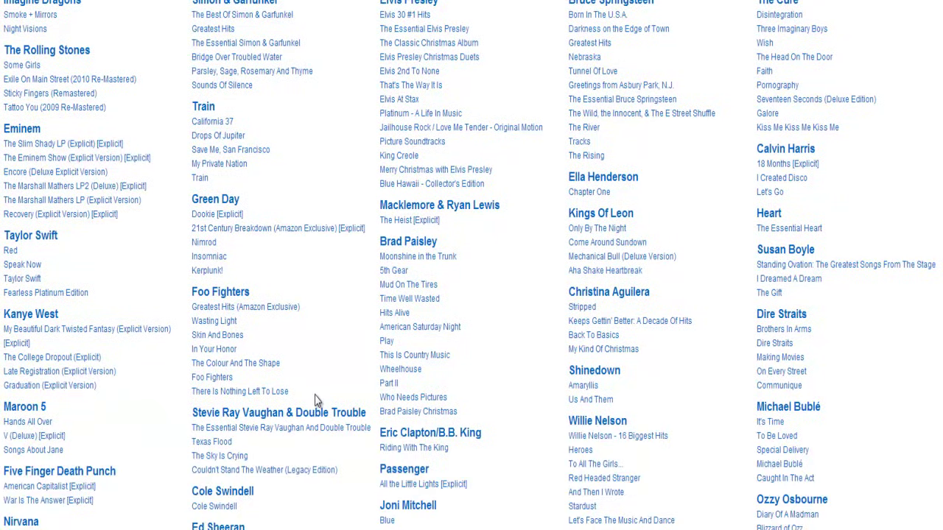
scroll(315, 401, "down", 5)
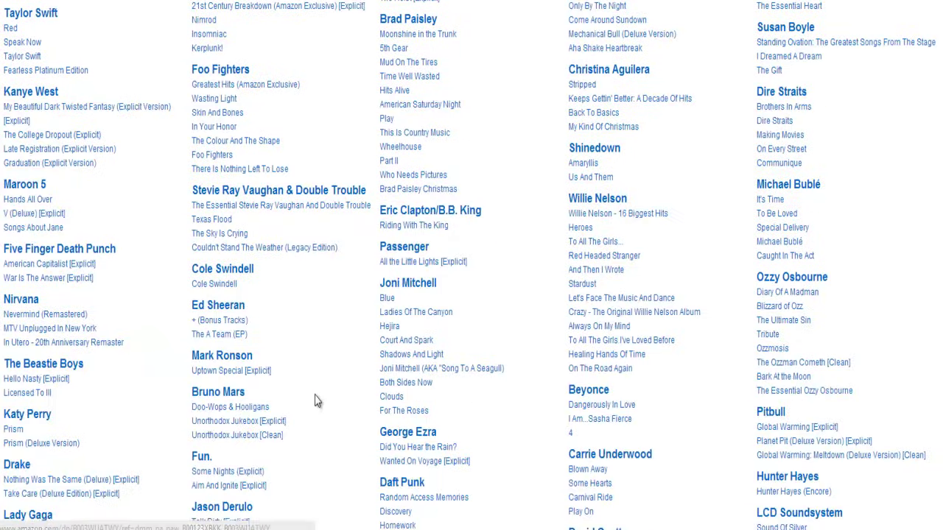
scroll(315, 400, "down", 6)
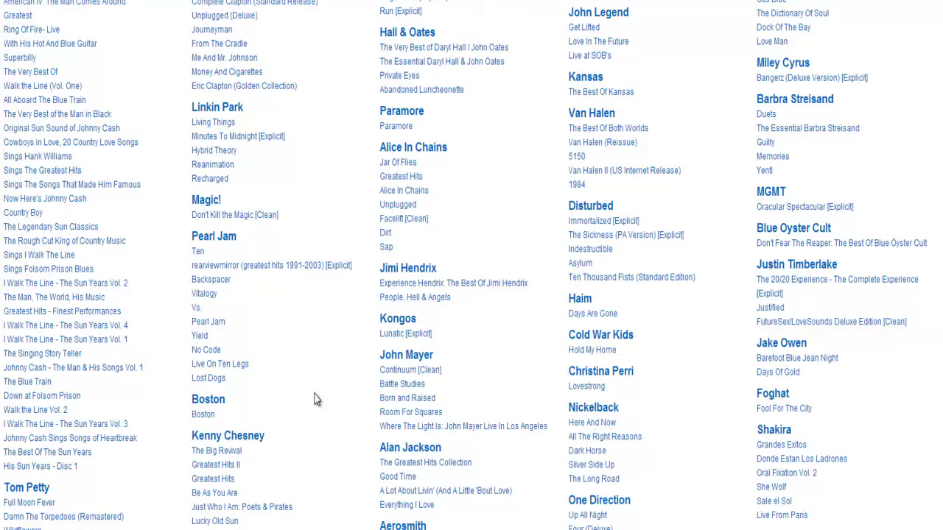
scroll(314, 400, "down", 3)
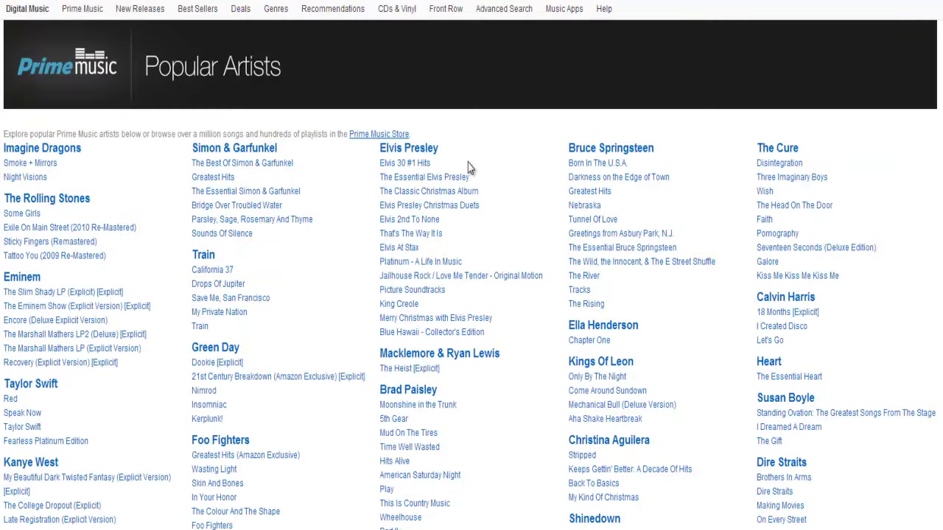
Open The Essential Elvis Presley album and add All Shook Up to the library
left_click(457, 178)
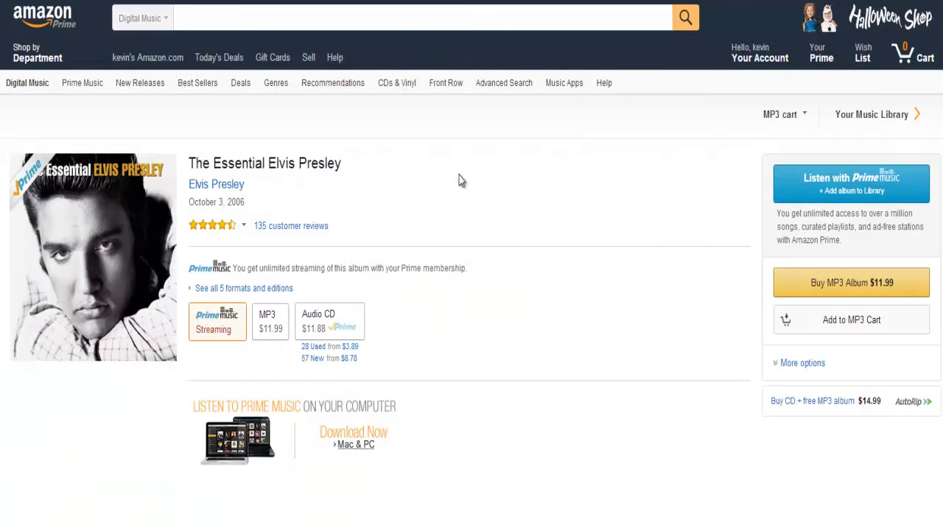
scroll(524, 375, "down", 2)
scroll(514, 362, "down", 1)
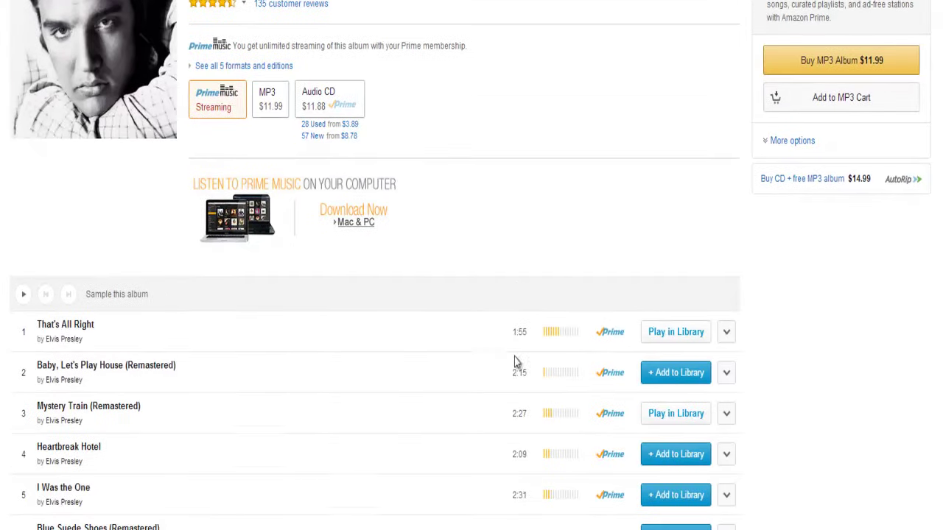
scroll(456, 377, "down", 1)
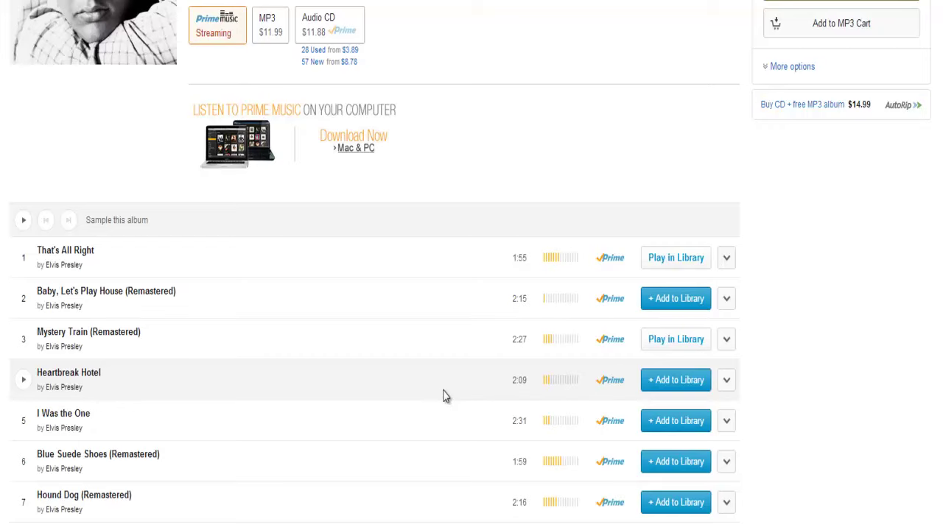
scroll(446, 394, "down", 1)
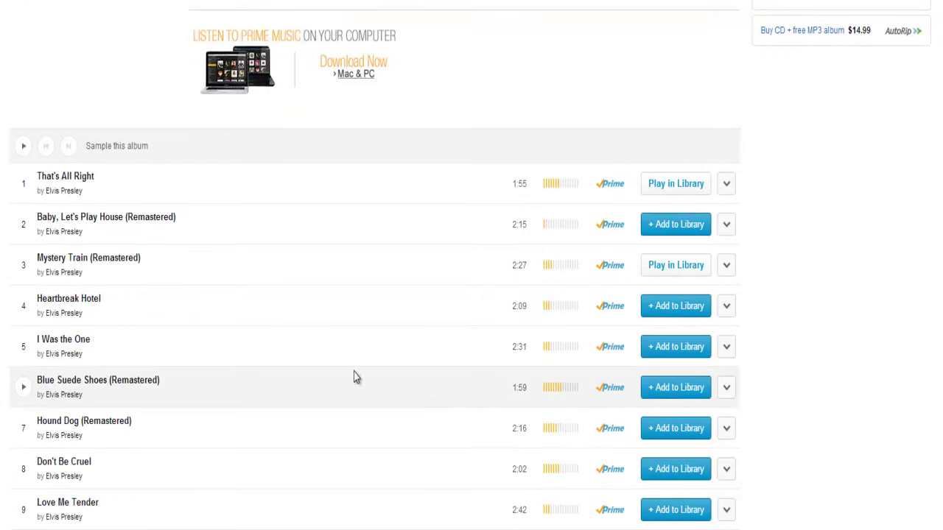
scroll(246, 366, "down", 1)
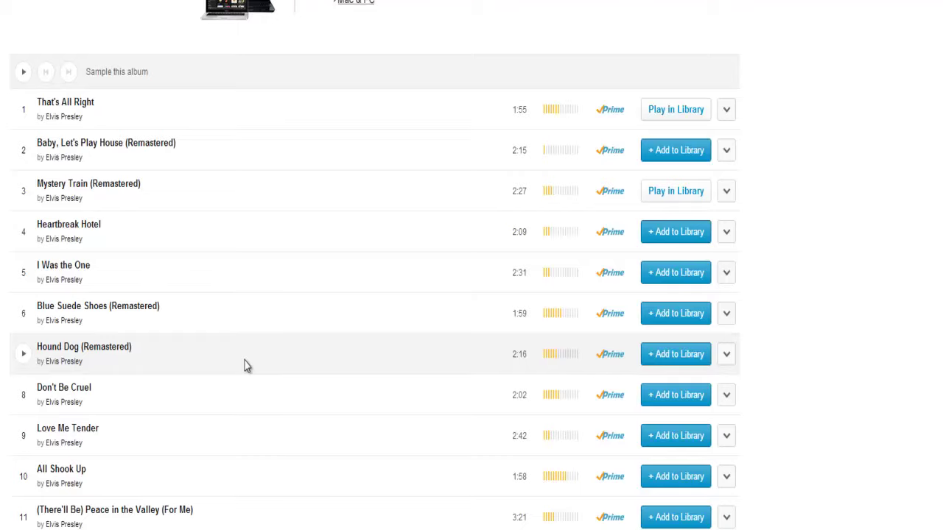
scroll(246, 366, "down", 1)
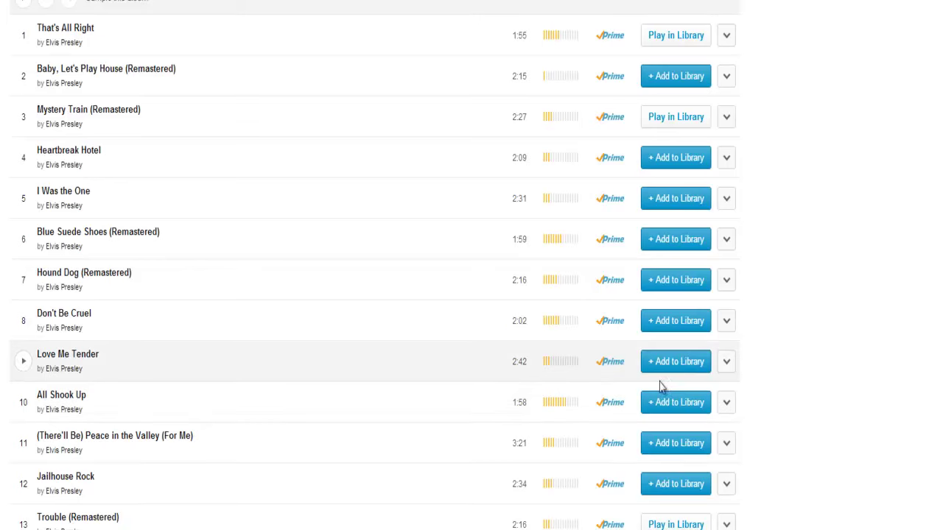
left_click(677, 405)
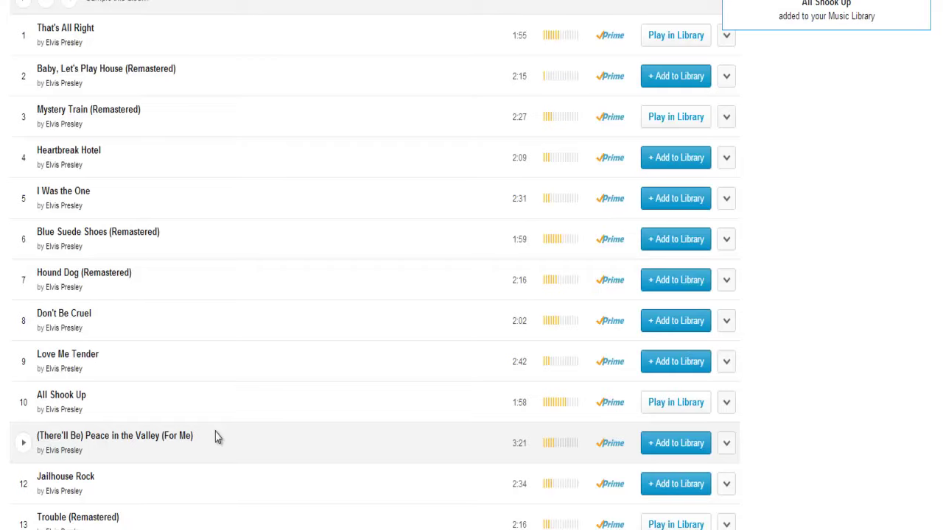
Add Return to Sender and The Wonder of You to the library, then return to the top
scroll(217, 436, "down", 2)
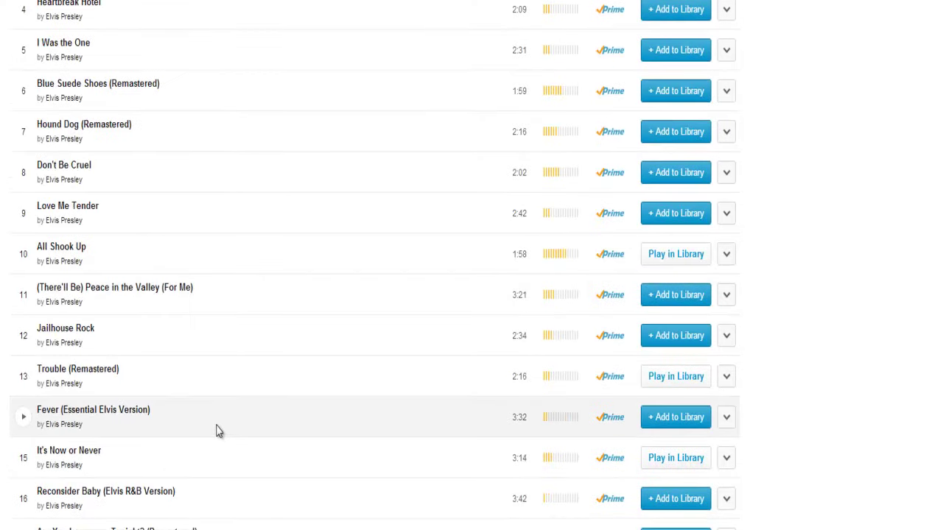
scroll(217, 427, "down", 2)
scroll(216, 427, "down", 2)
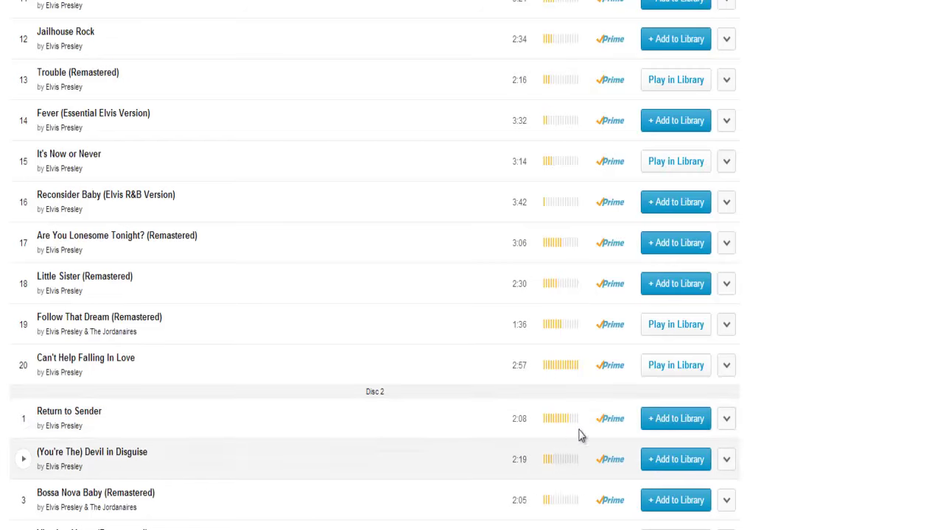
left_click(672, 418)
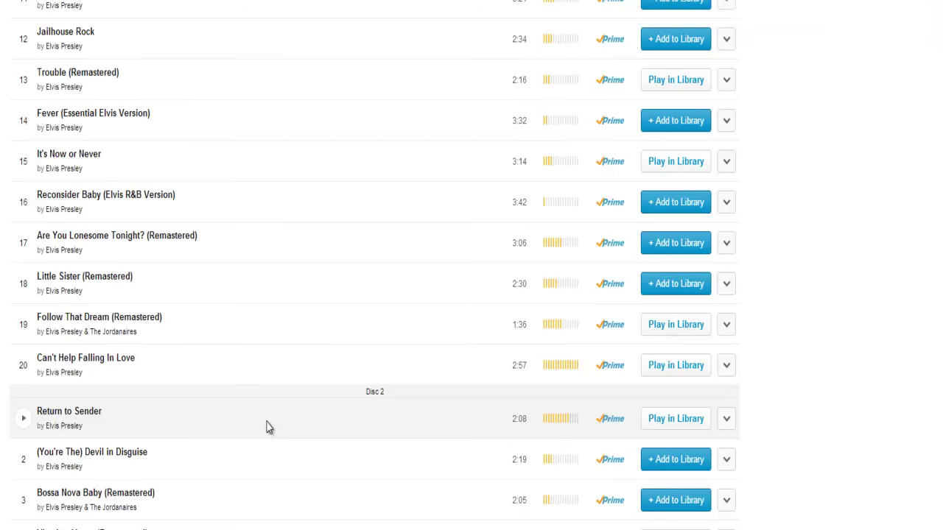
scroll(270, 424, "down", 4)
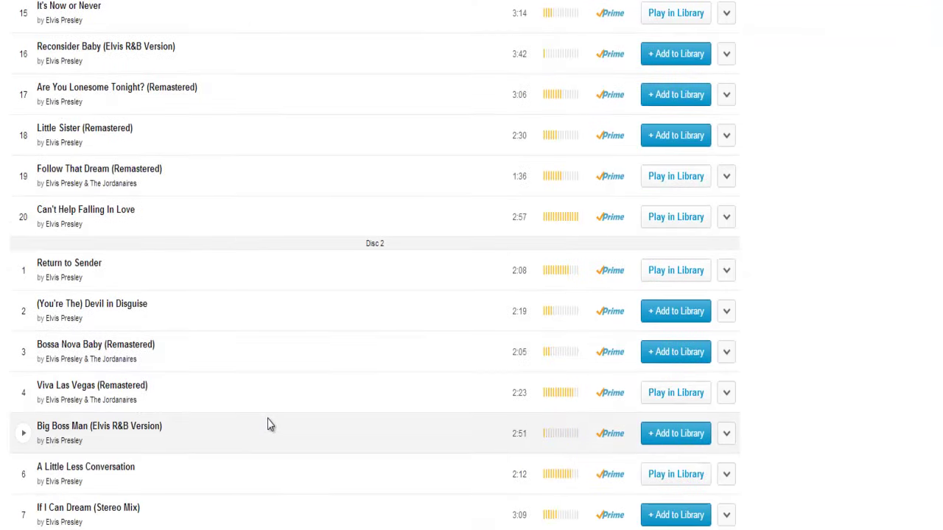
scroll(270, 424, "down", 6)
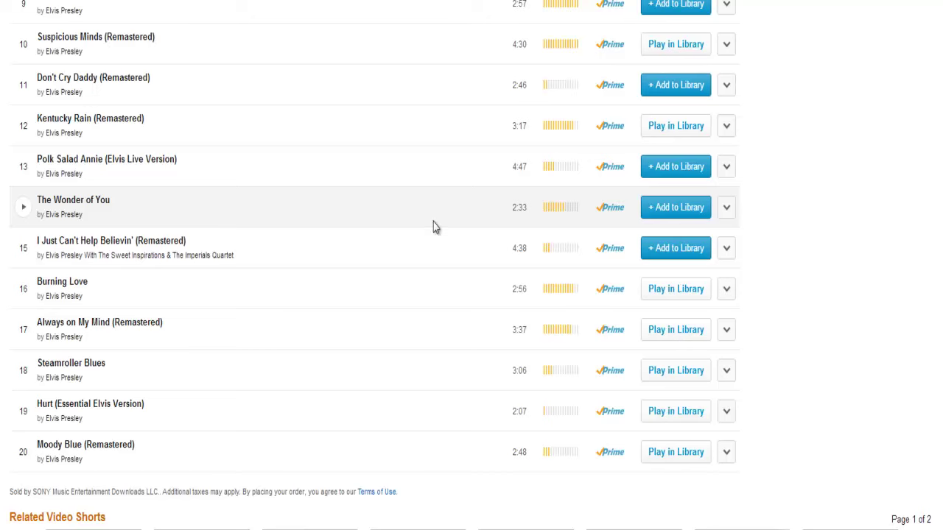
left_click(672, 209)
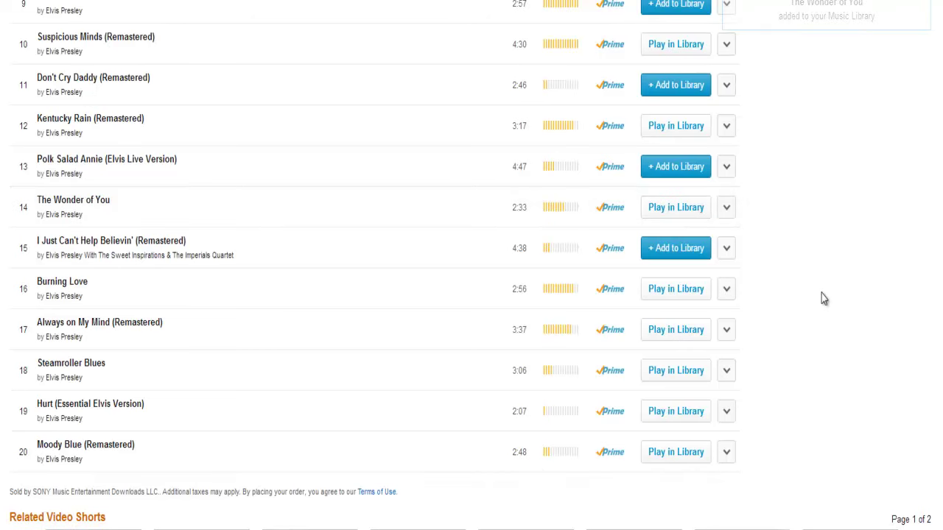
scroll(823, 298, "up", 6)
scroll(820, 301, "up", 16)
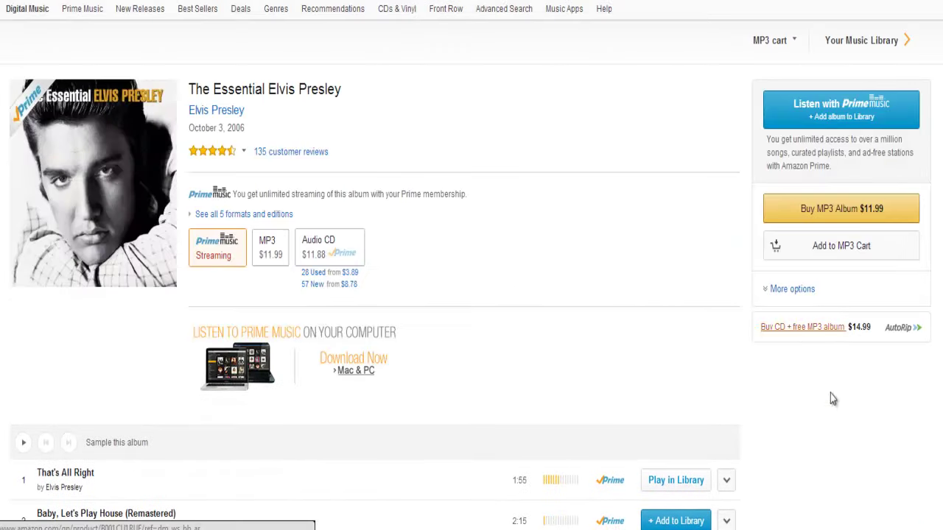
Open Your Music Library in the Amazon Music web player, showing the 1960's playlist
left_click(869, 46)
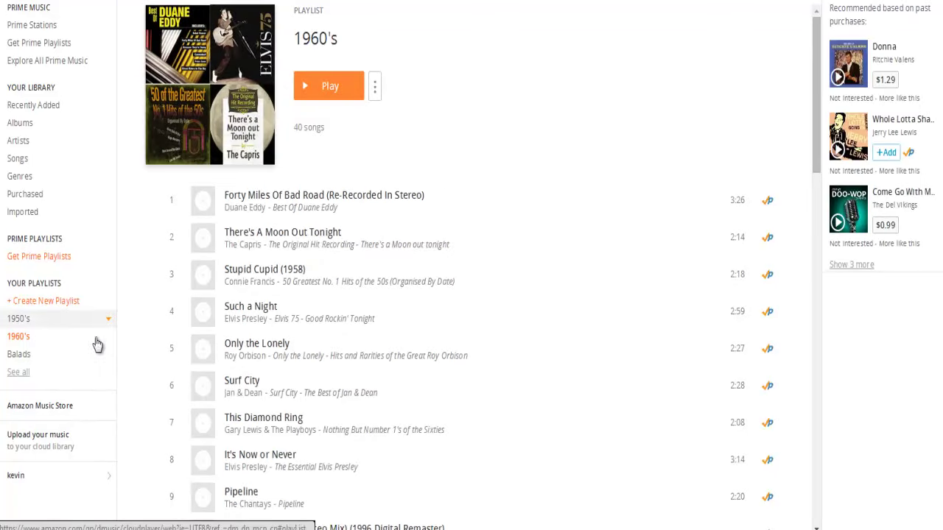
mouse_move(103, 360)
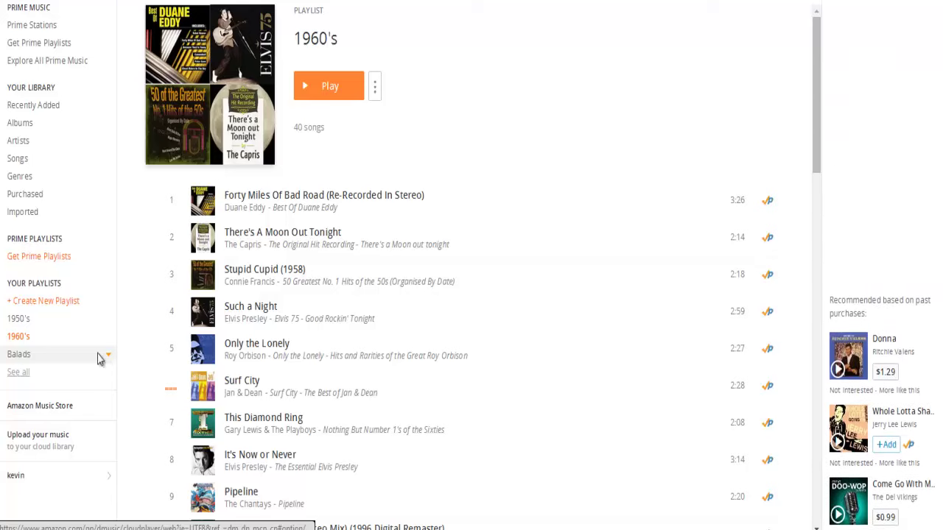
Create a new playlist, name it NEW PLAYLIST, and save it
left_click(53, 301)
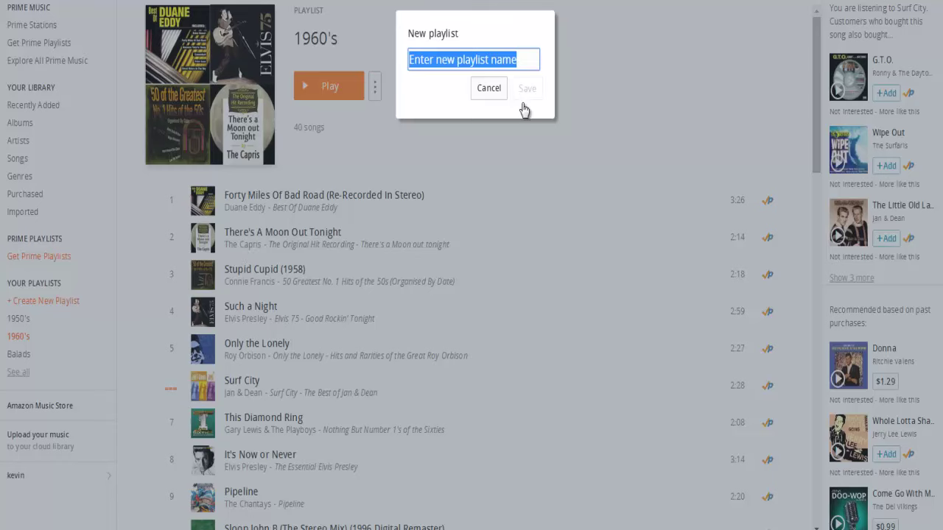
key("BackSpace")
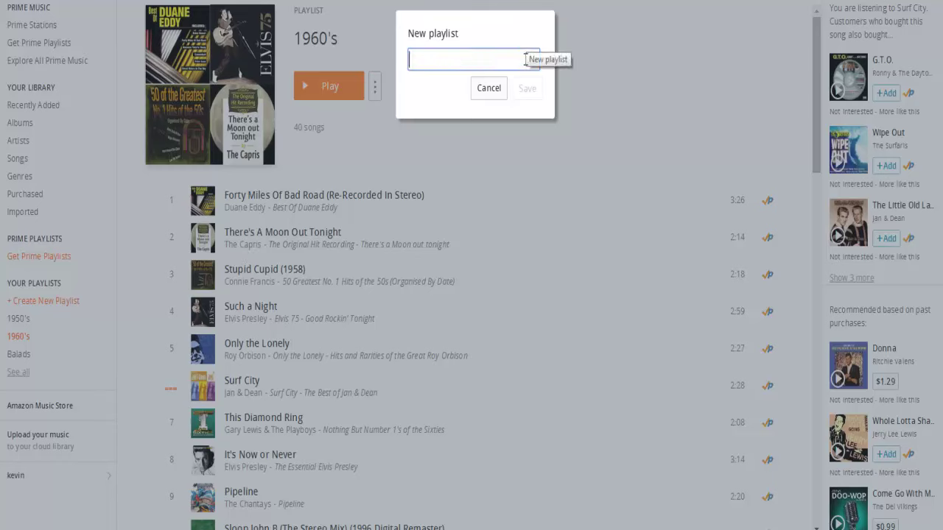
type("E")
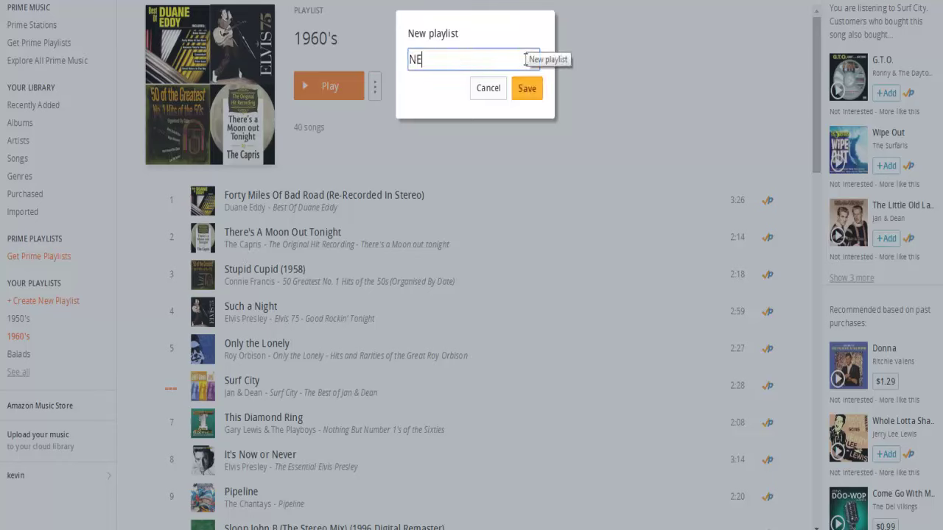
type("W PLAYLIST")
left_click(528, 88)
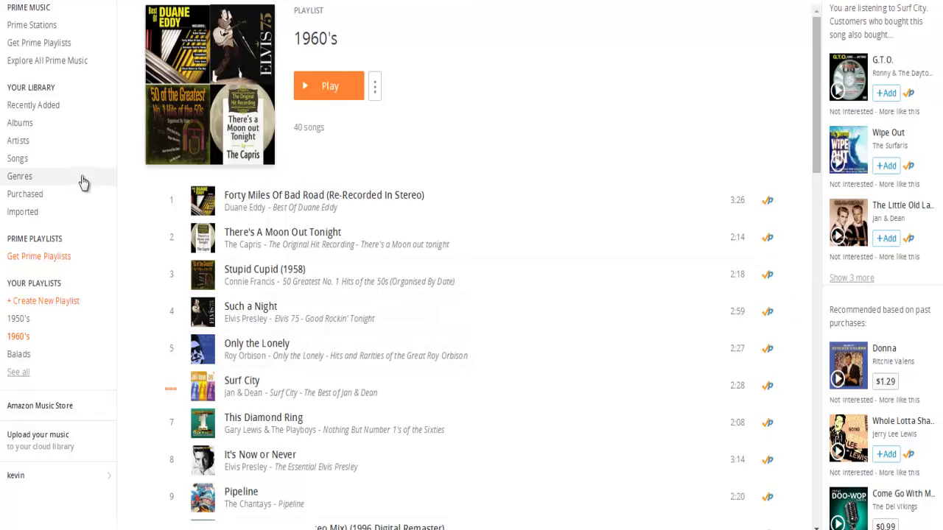
From Recently Added, add The Wonder of You and Return to Sender to NEW PLAYLIST
left_click(49, 107)
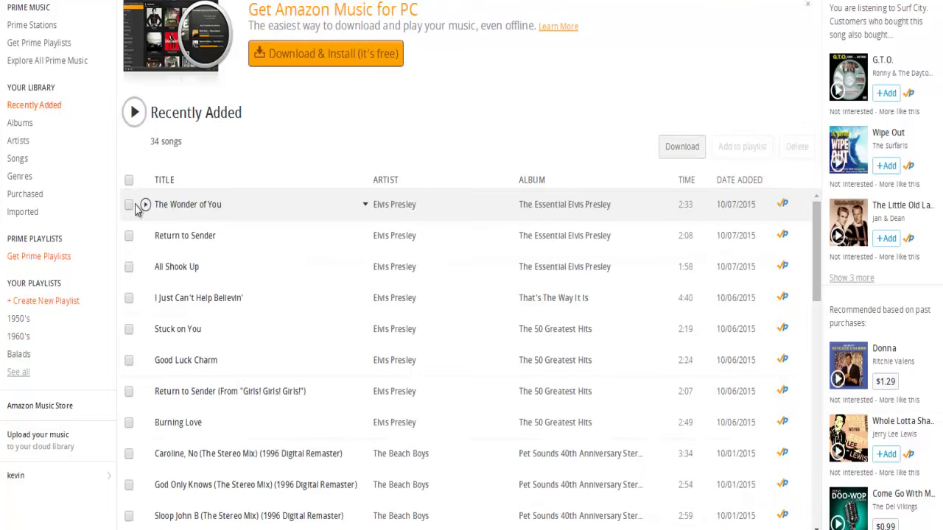
left_click(129, 205)
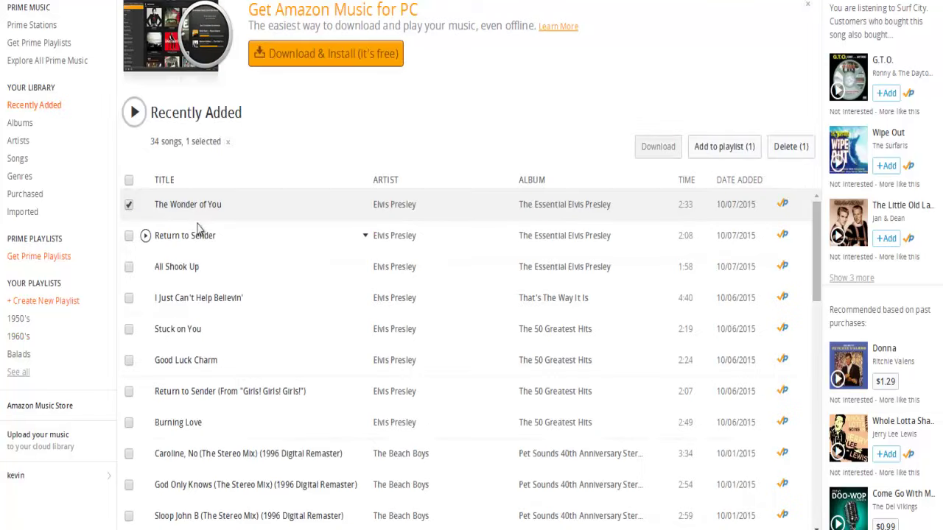
left_click(738, 147)
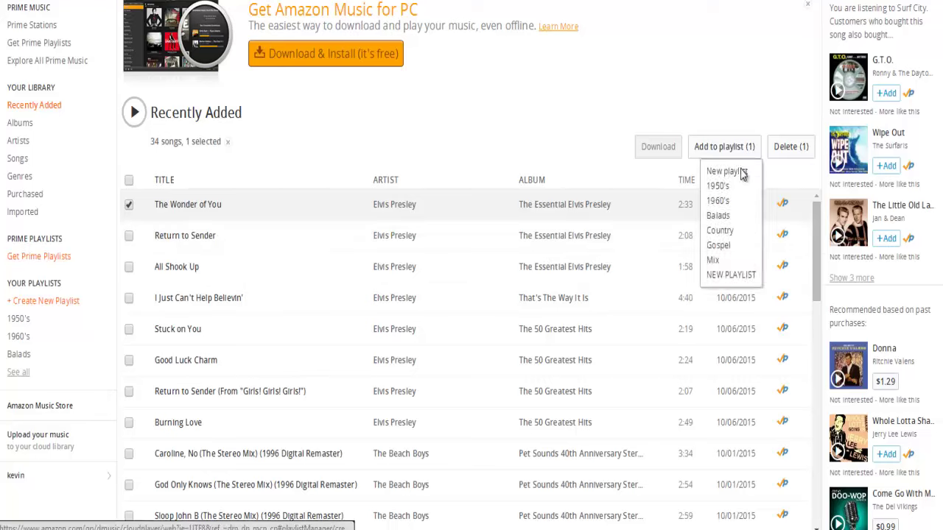
left_click(731, 277)
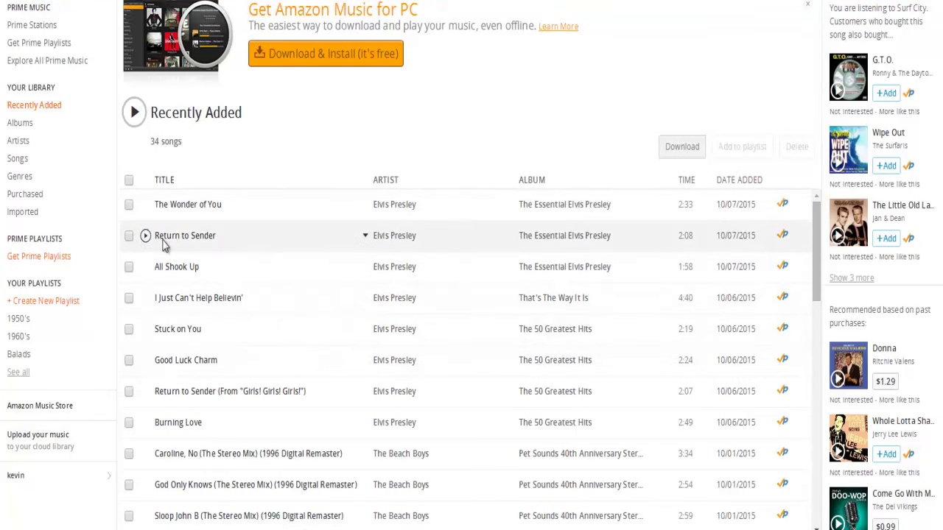
left_click(129, 238)
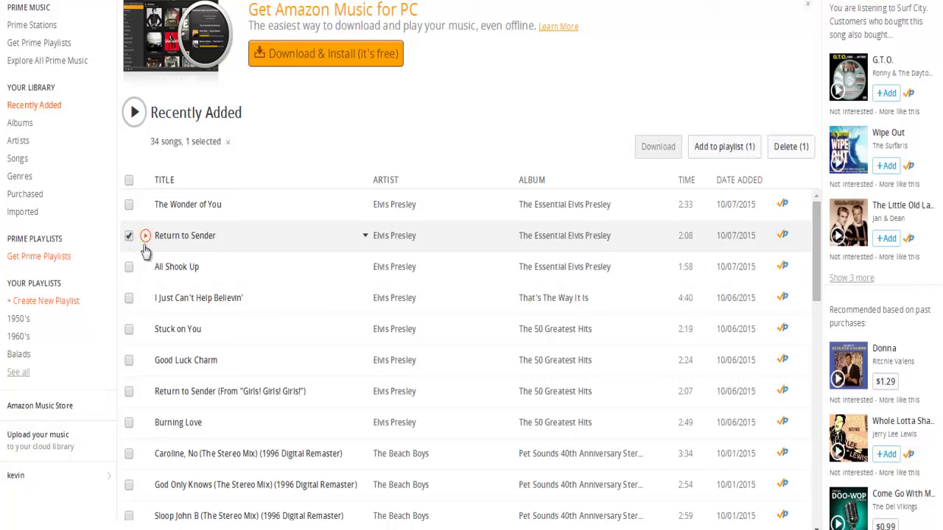
left_click(737, 149)
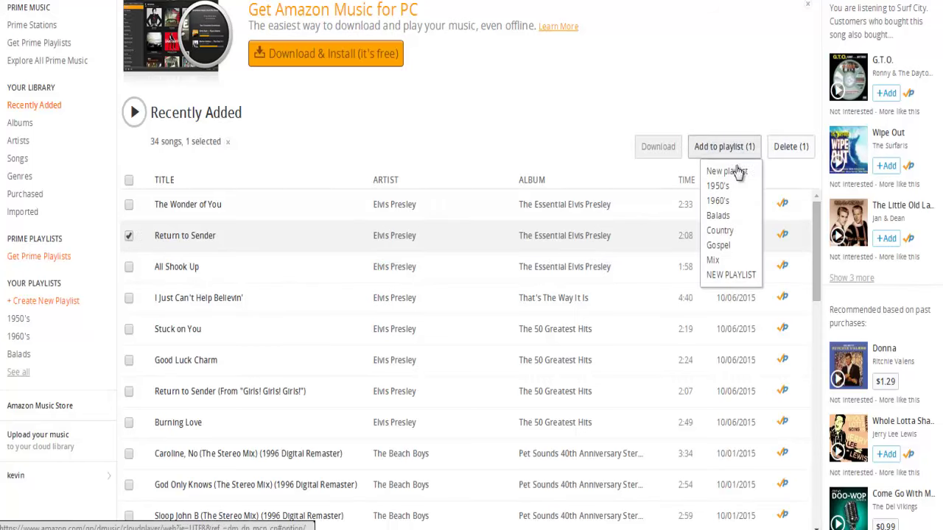
left_click(734, 276)
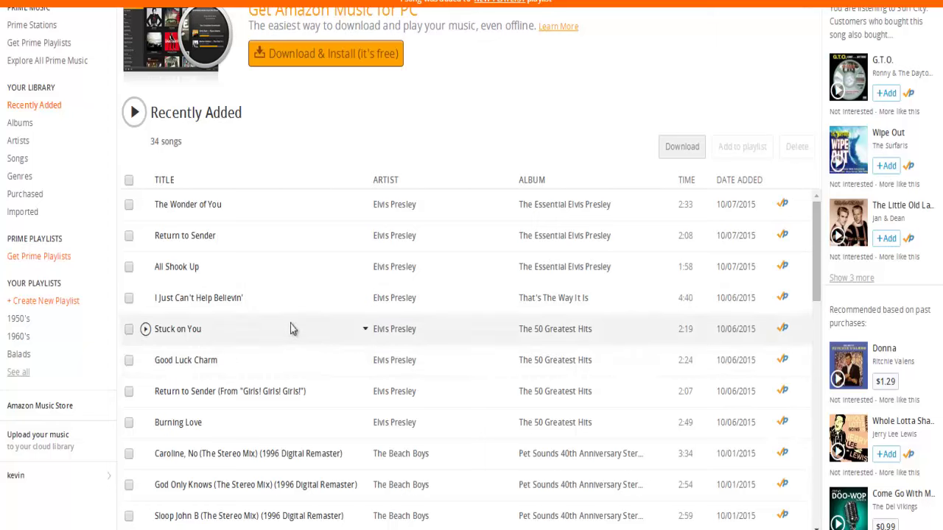
Add All Shook Up and Burning Love to NEW PLAYLIST as well
left_click(129, 267)
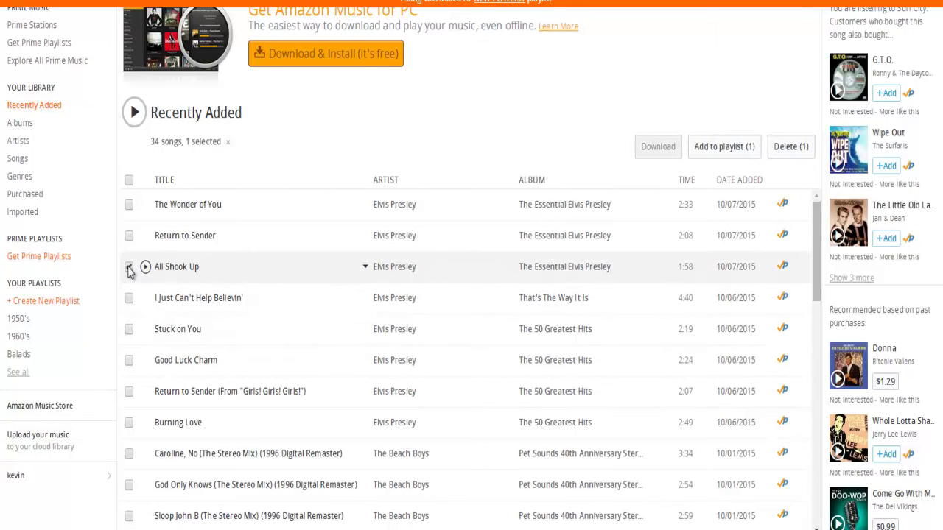
left_click(722, 145)
left_click(727, 274)
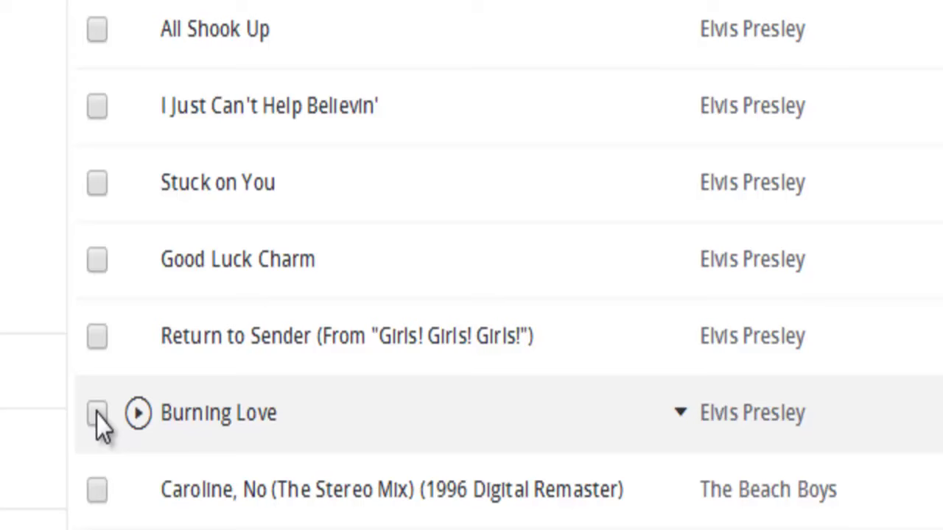
left_click(96, 419)
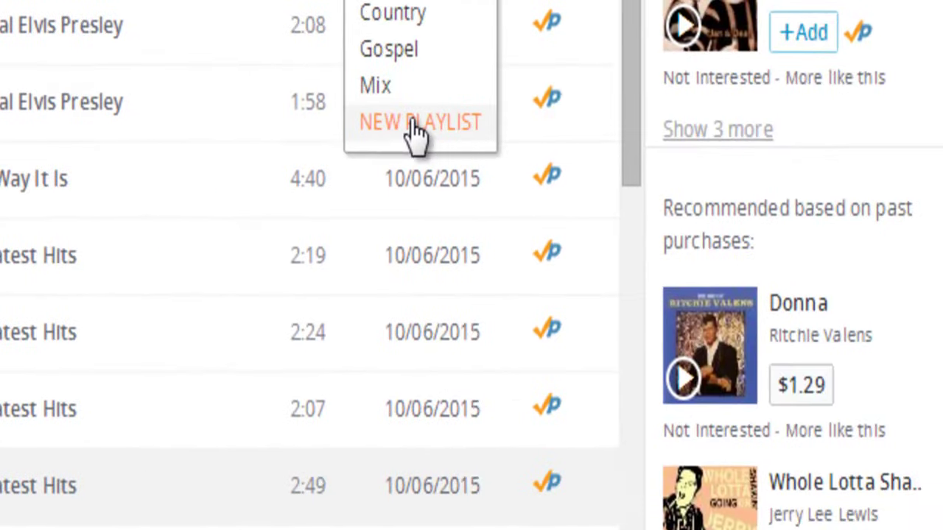
left_click(412, 120)
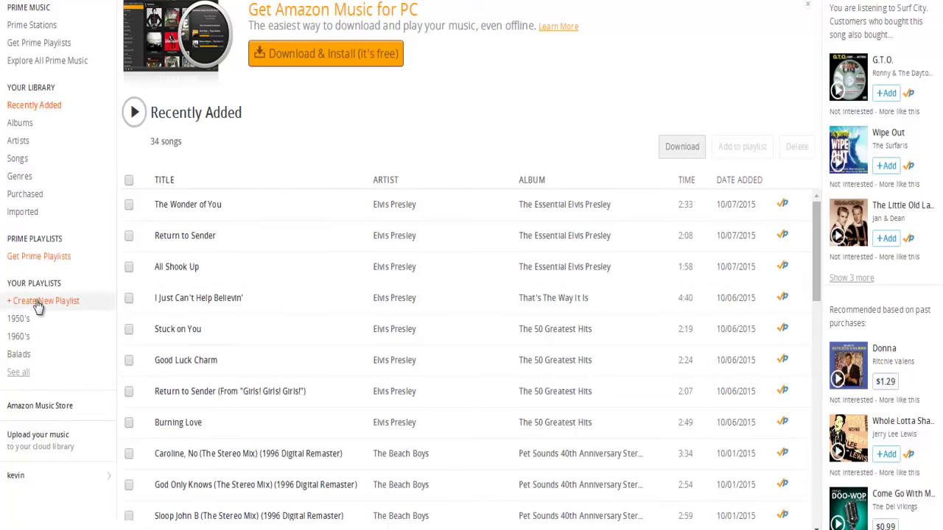
Open NEW PLAYLIST from all playlists and play its first track, The Wonder of You
left_click(18, 372)
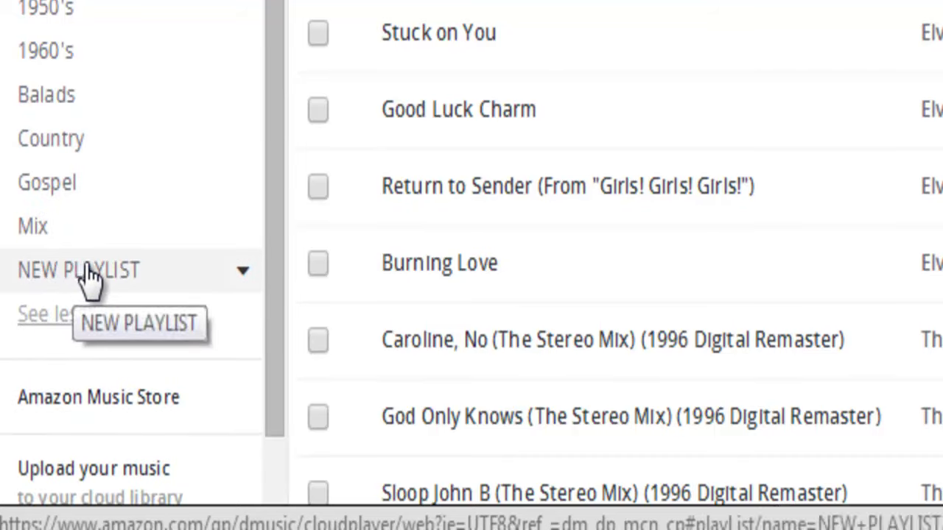
left_click(86, 269)
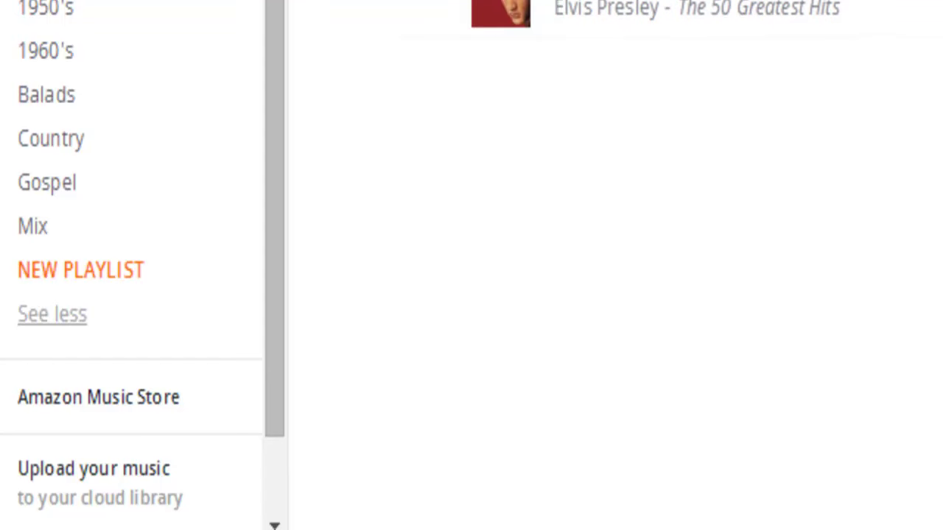
left_click(157, 52)
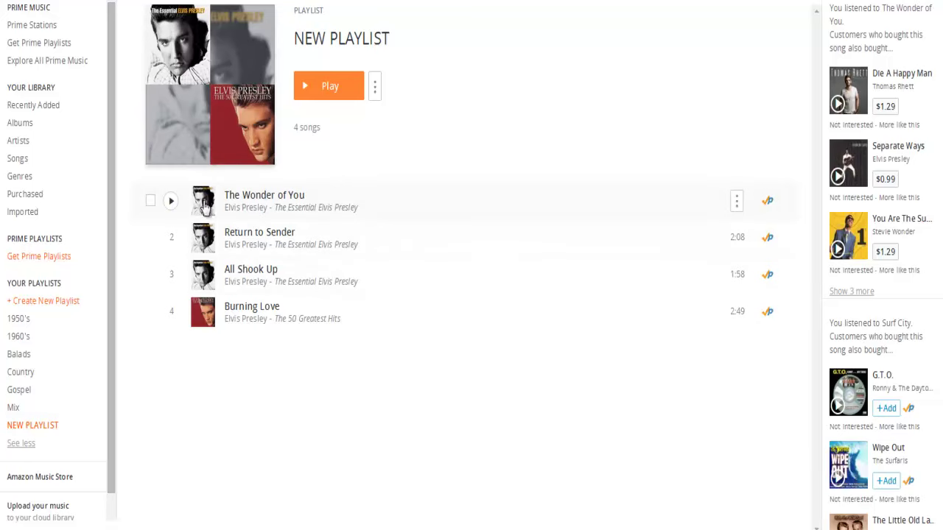
Drag The Wonder of You below All Shook Up, making it the third track
left_click(150, 200)
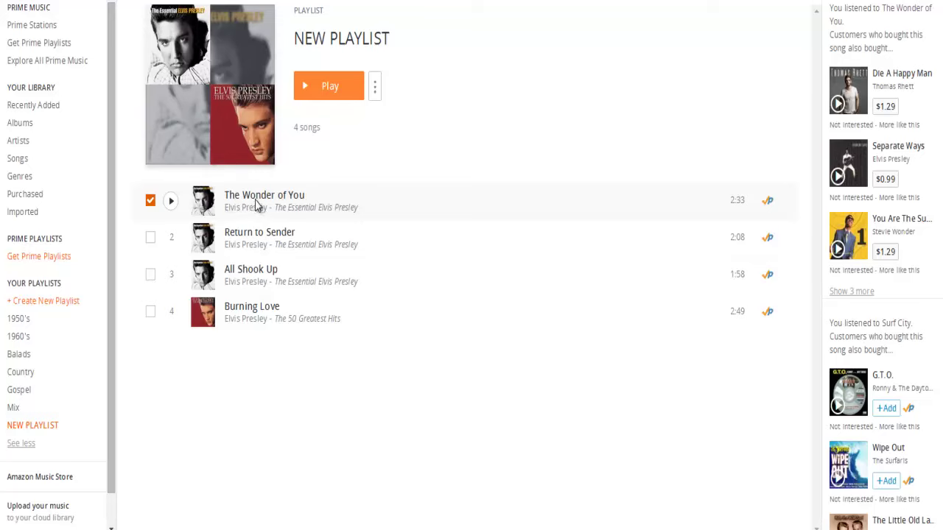
left_click_drag(257, 209, 257, 313)
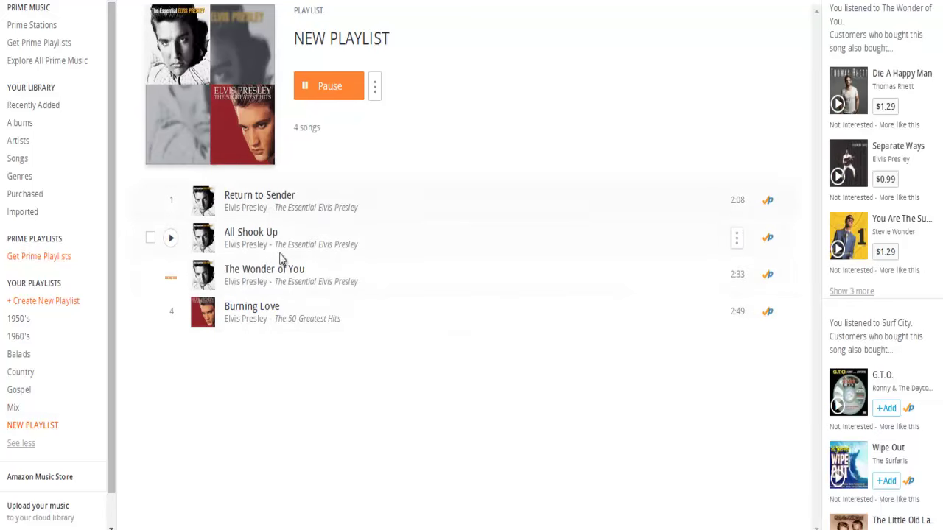
left_click(151, 238)
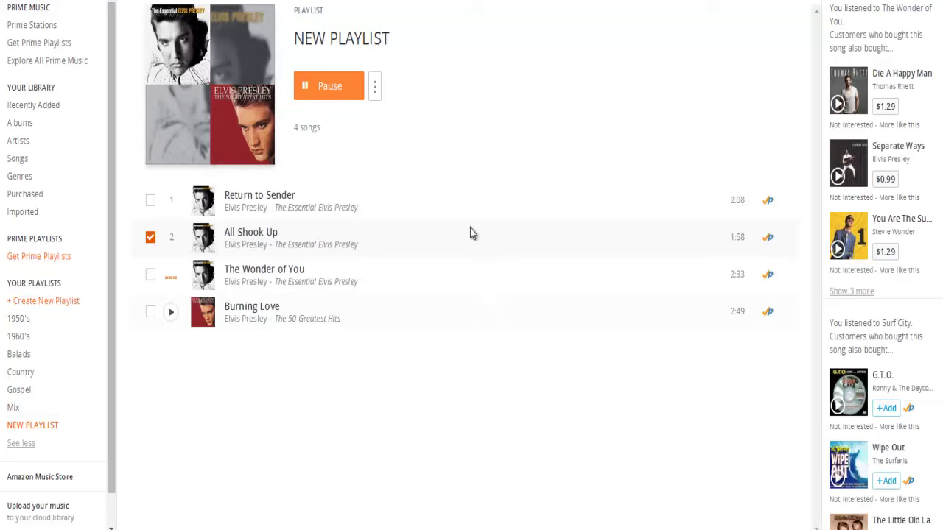
left_click(149, 239)
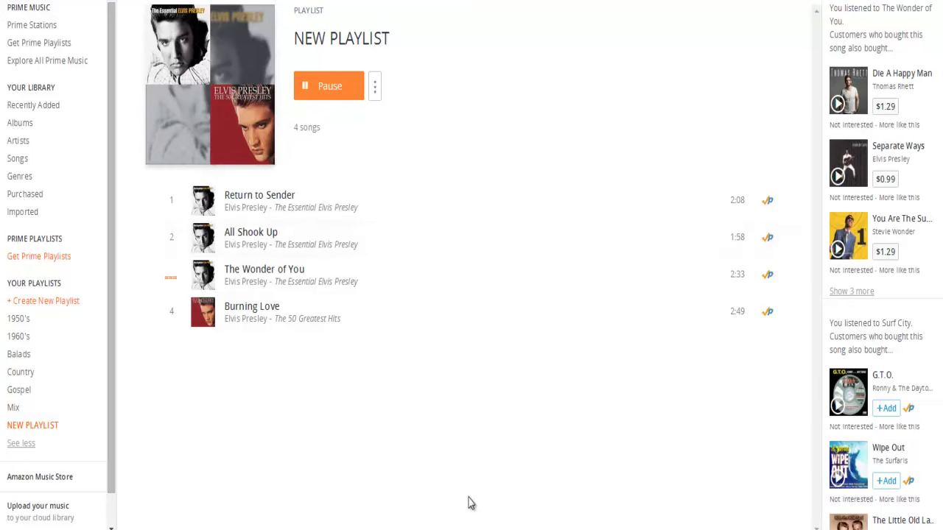